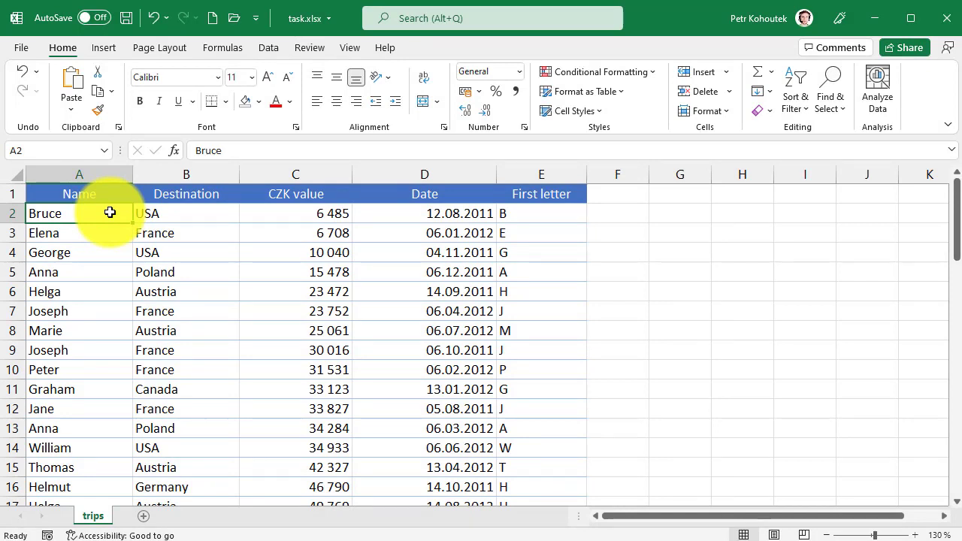
Step: Review the available margin, orientation, paper size and print area options for the sheet
left_click(168, 47)
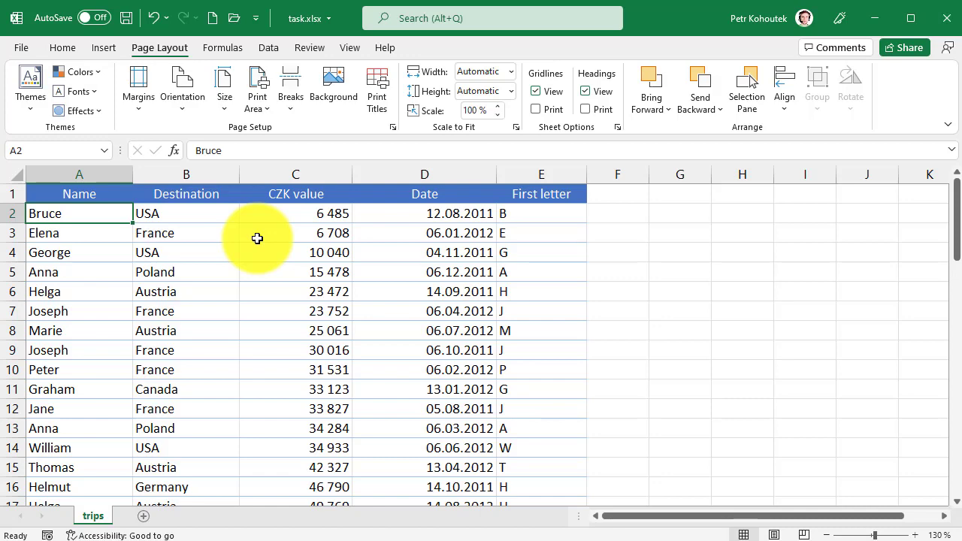
left_click(132, 105)
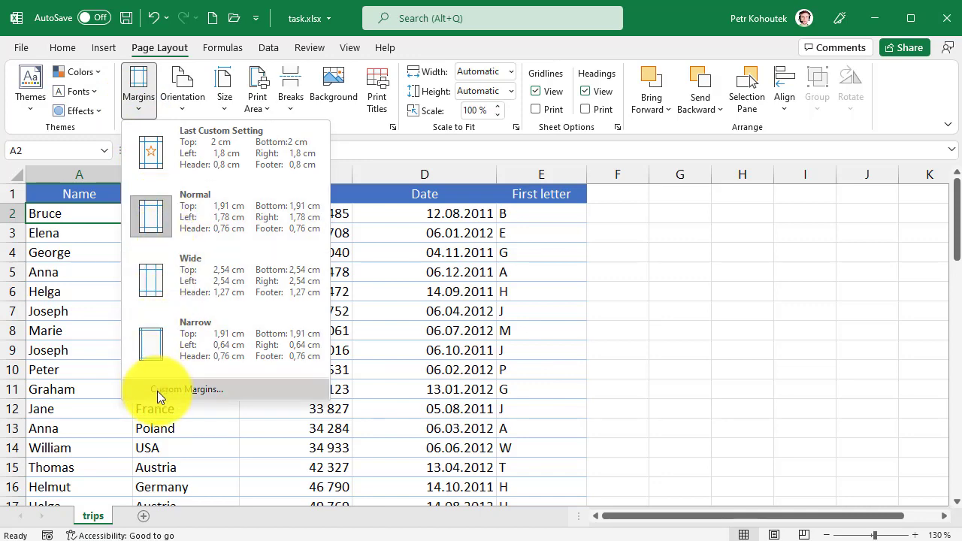
left_click(181, 95)
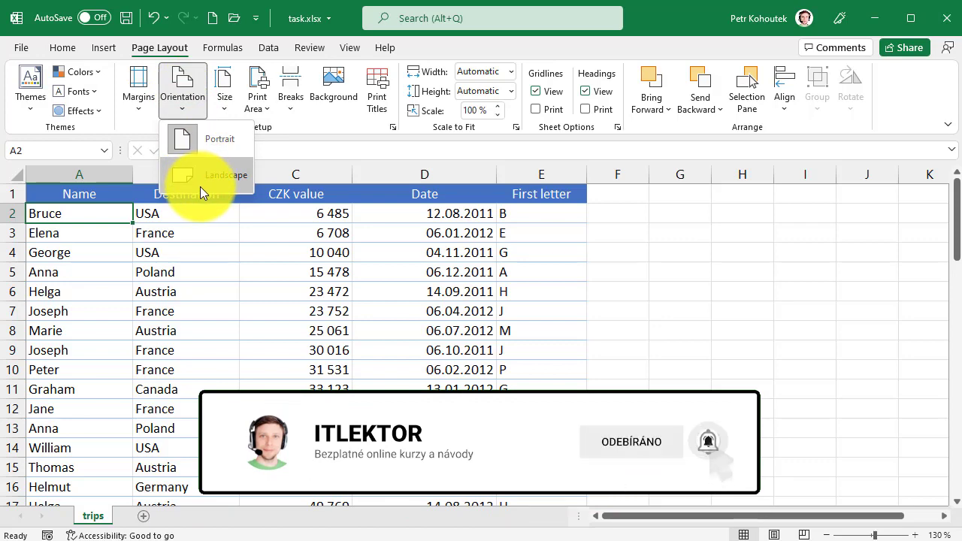
left_click(227, 99)
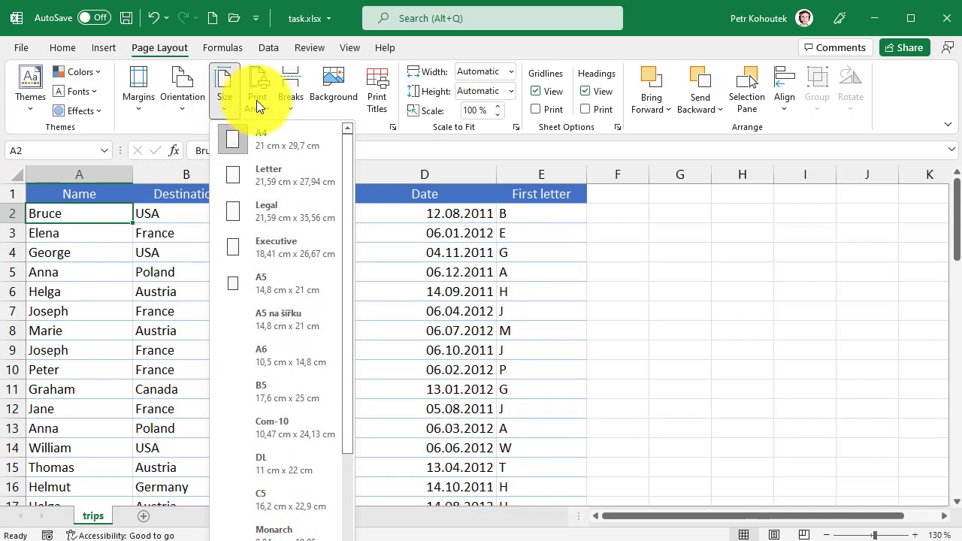
left_click(256, 101)
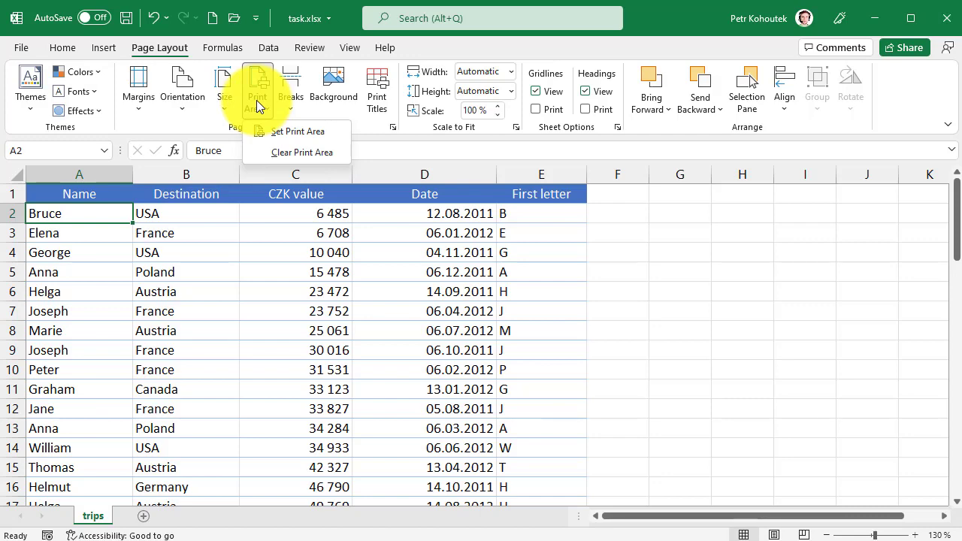
left_click(176, 293)
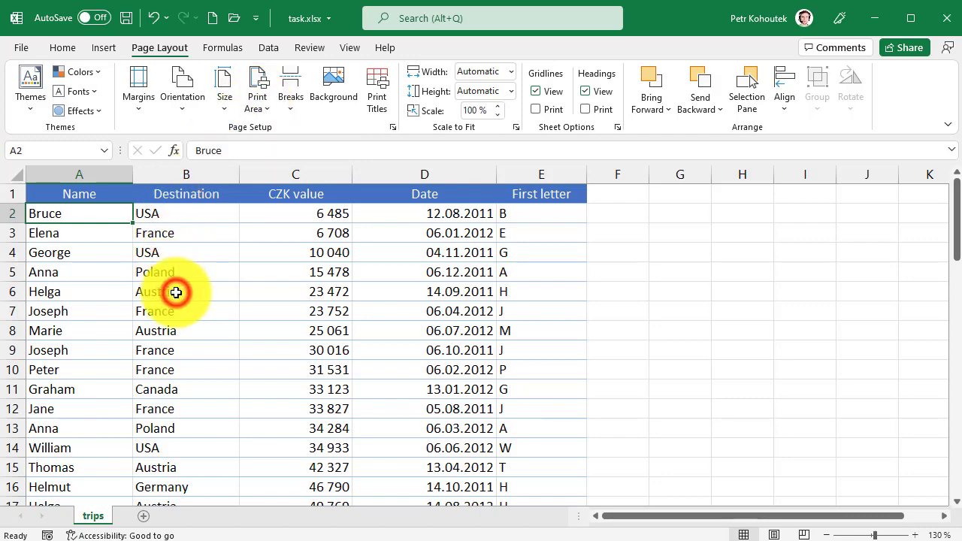
Step: Set the entire data table in columns A to E as the print area
key("ctrl+a")
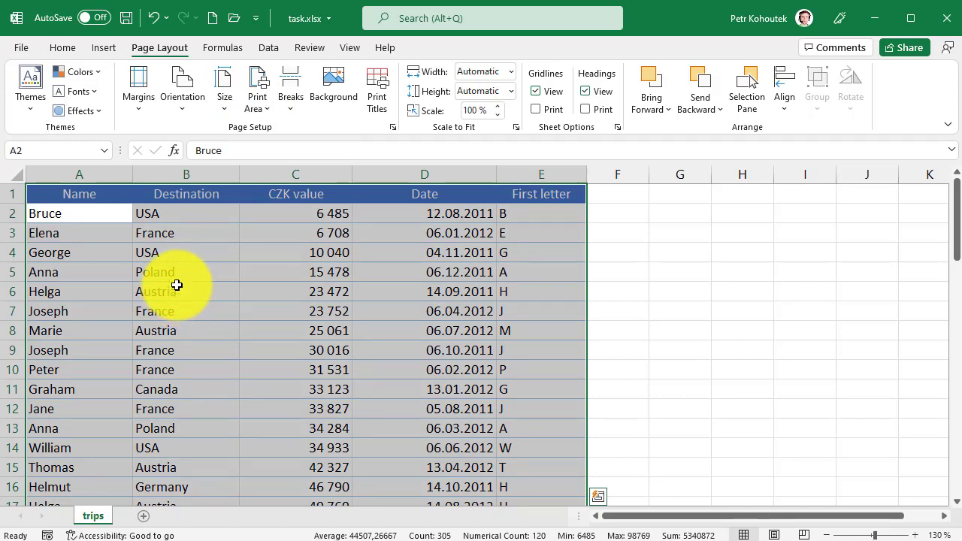
left_click(259, 96)
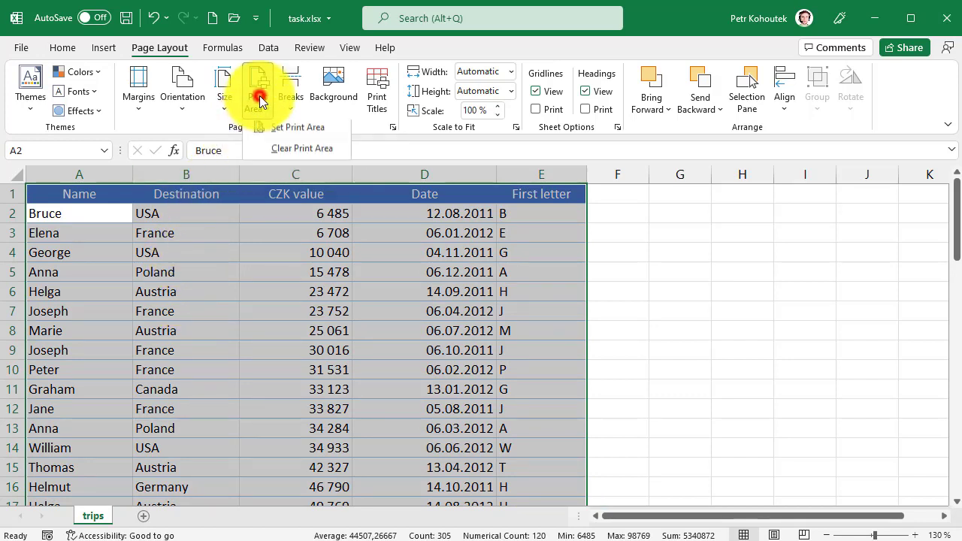
left_click(272, 130)
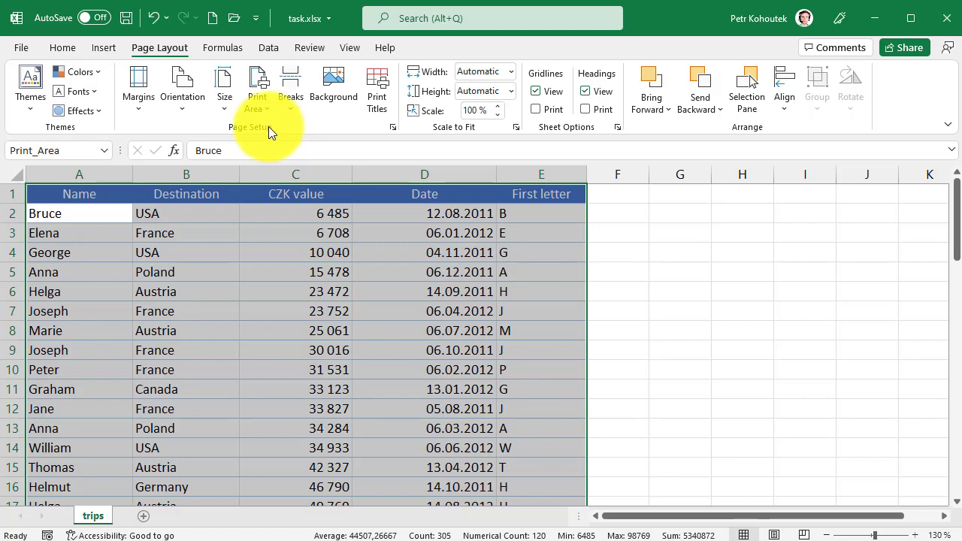
Step: Clear the sheet's print area and deselect the table
left_click(251, 109)
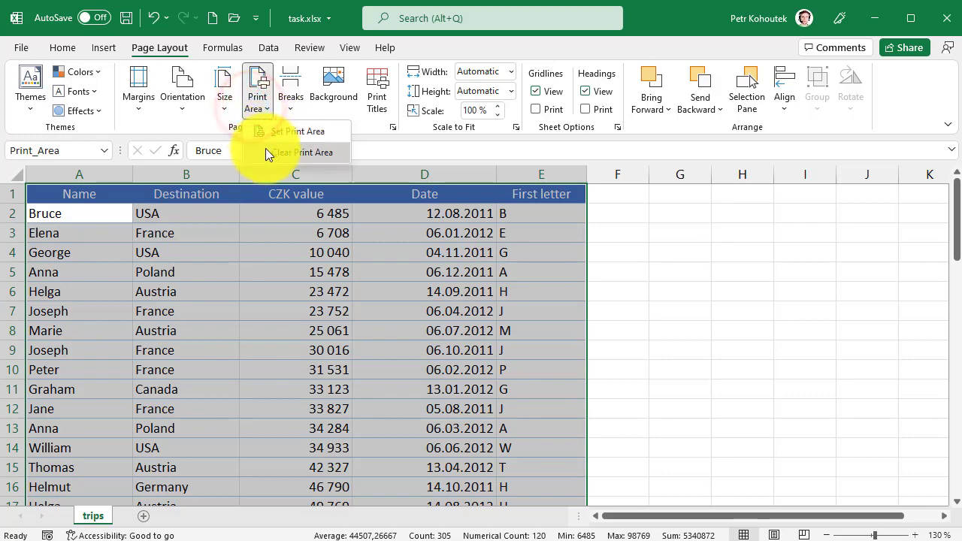
left_click(266, 152)
left_click(264, 229)
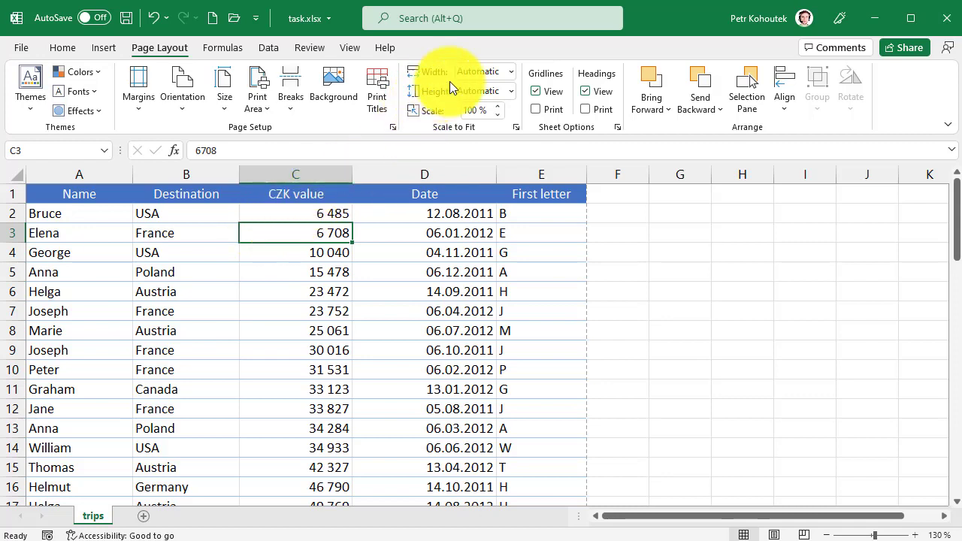
Step: Scale the printout to fit 1 page in width
left_click(499, 71)
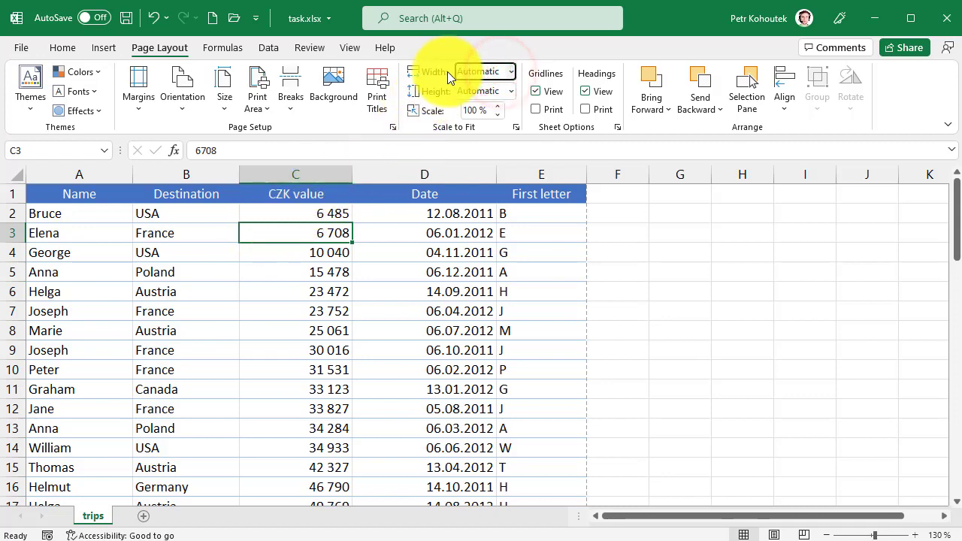
left_click(511, 72)
left_click(490, 113)
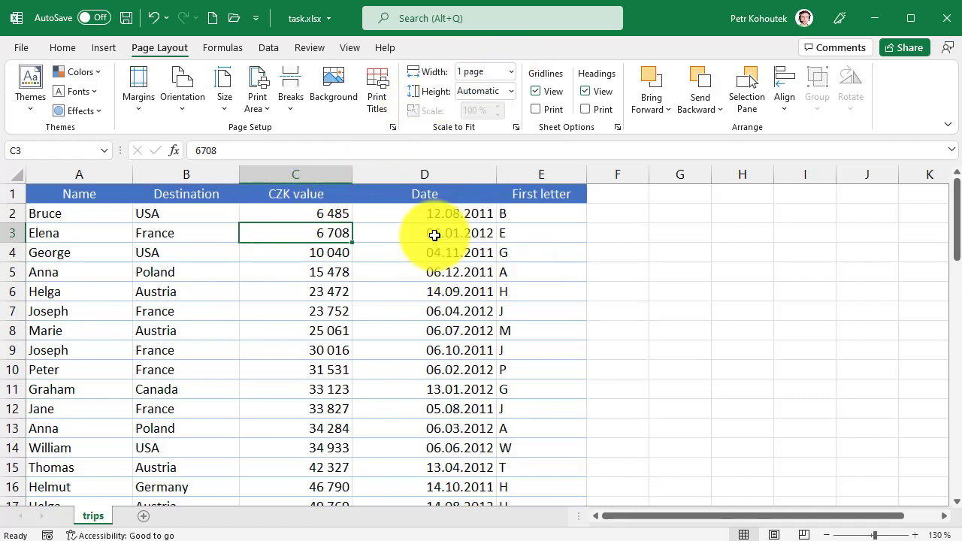
Step: Try scaling the printout to 1 page in height, check the sheet, and undo the height change
left_click(510, 92)
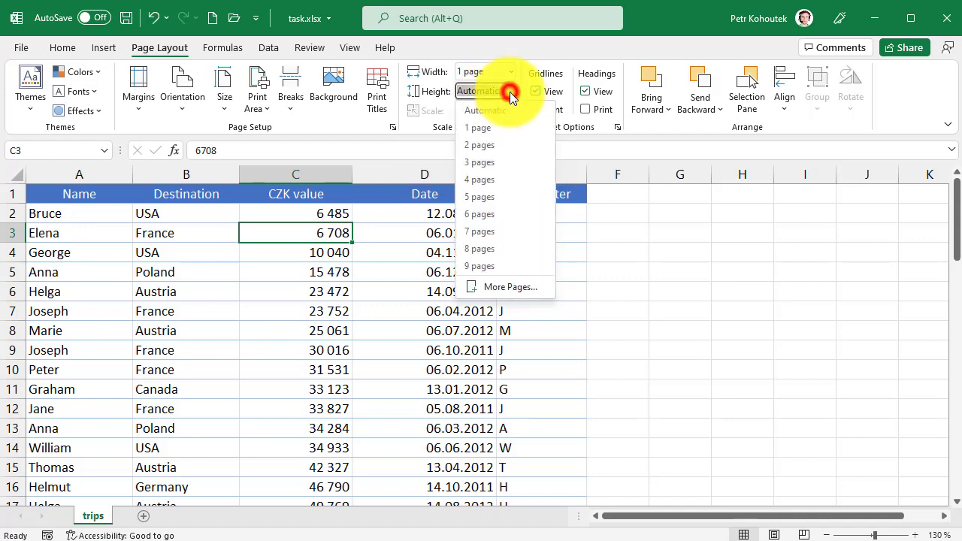
left_click(485, 129)
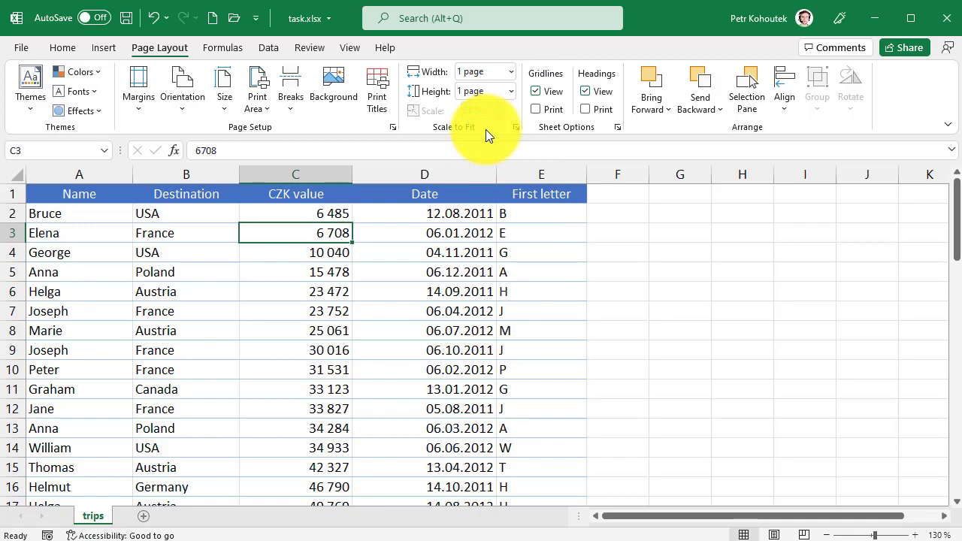
scroll(440, 272, "down", 6)
scroll(438, 276, "up", 3)
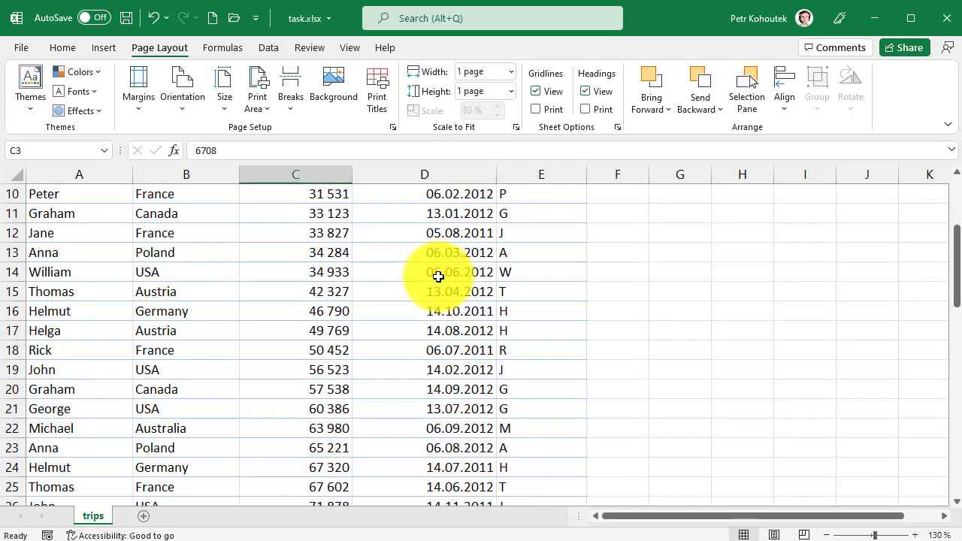
scroll(438, 277, "up", 3)
key("ctrl+z")
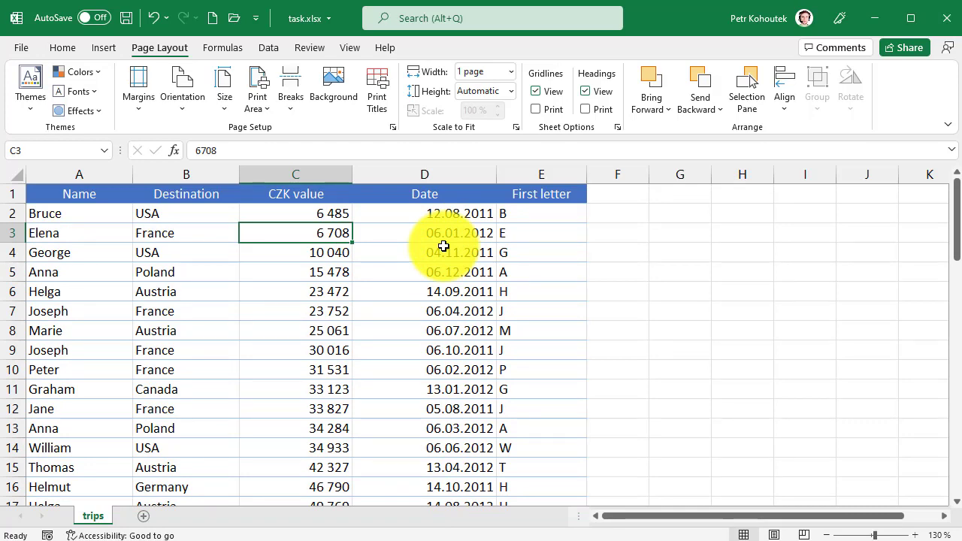
Step: In the page setup, set header row 1 ($1:$1) to repeat at the top of every printed page
left_click(370, 97)
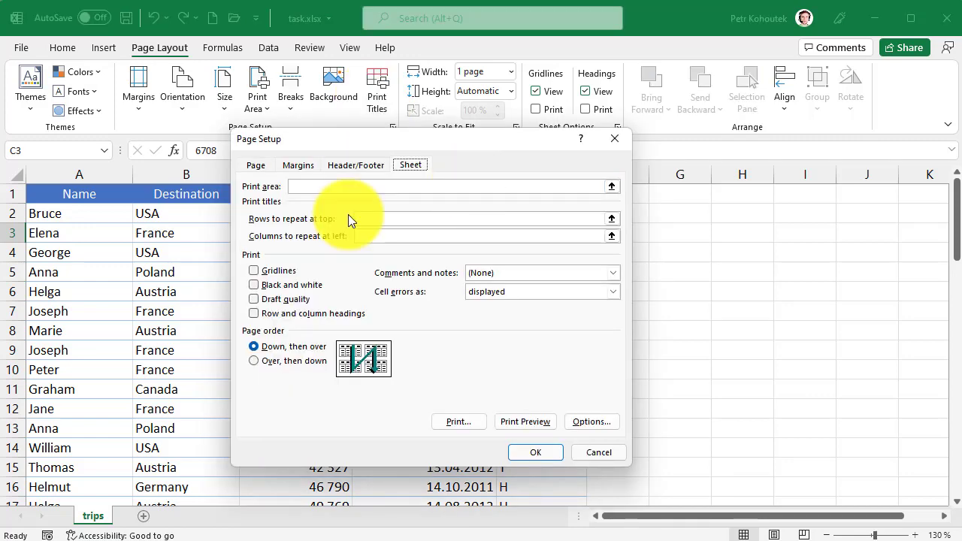
left_click(256, 164)
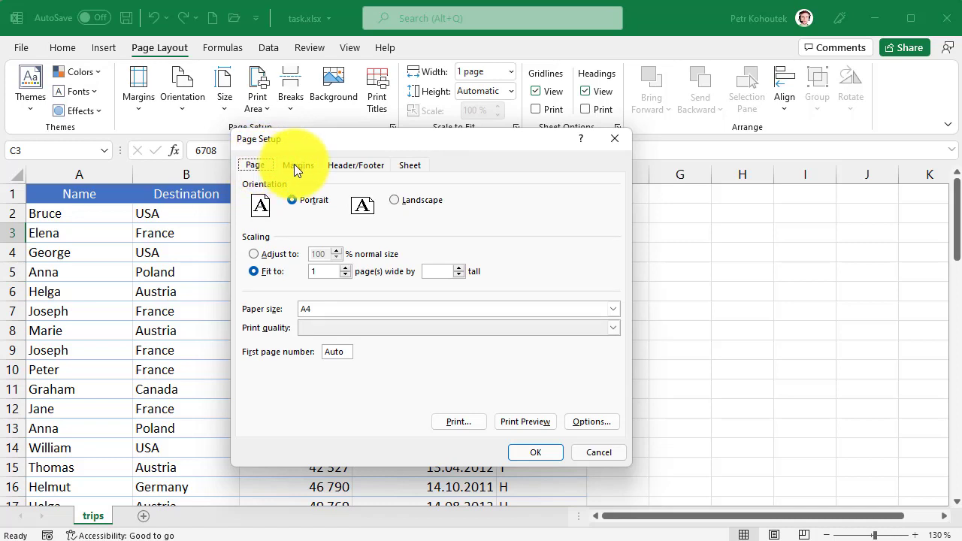
left_click(295, 164)
left_click(410, 164)
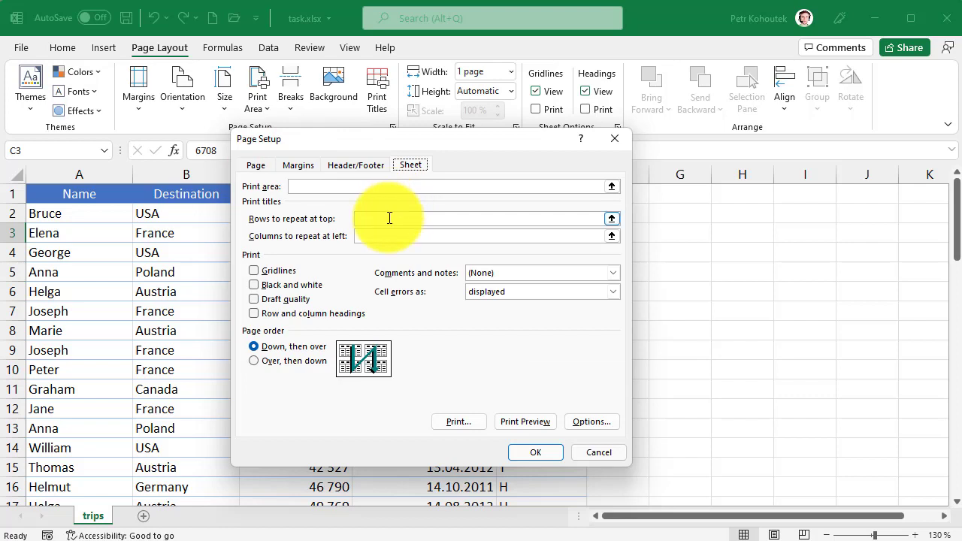
left_click(381, 218)
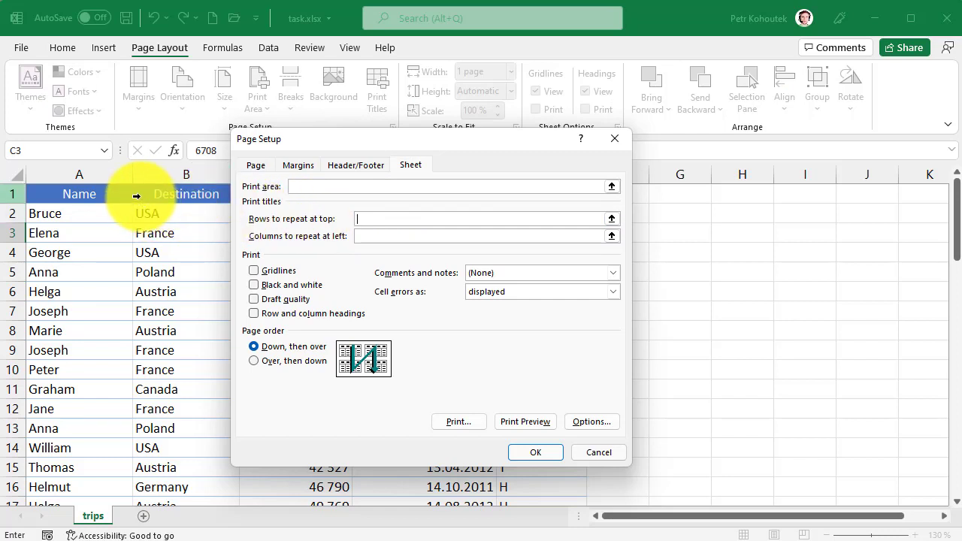
left_click(136, 196)
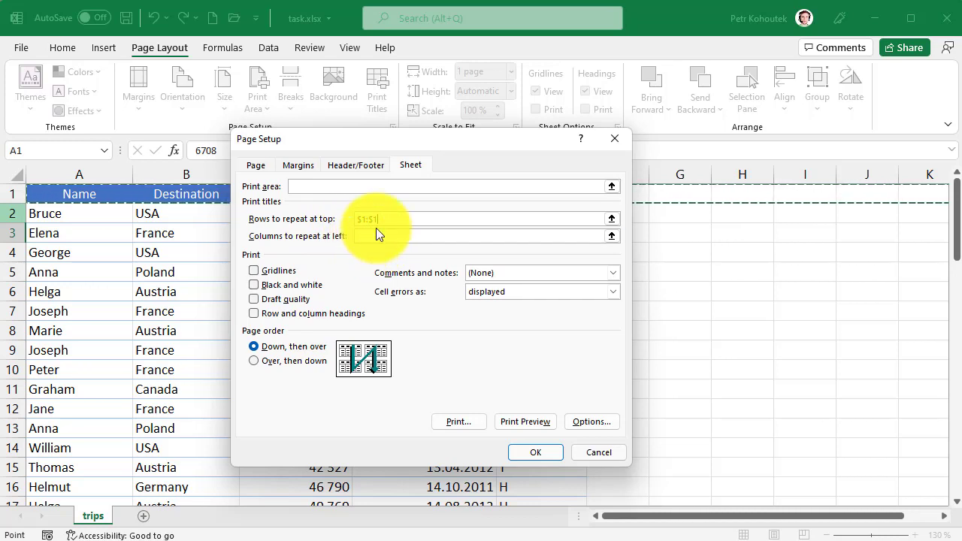
Step: Try the gridlines print option on and off, and center the printout horizontally and vertically on the page
left_click(283, 274)
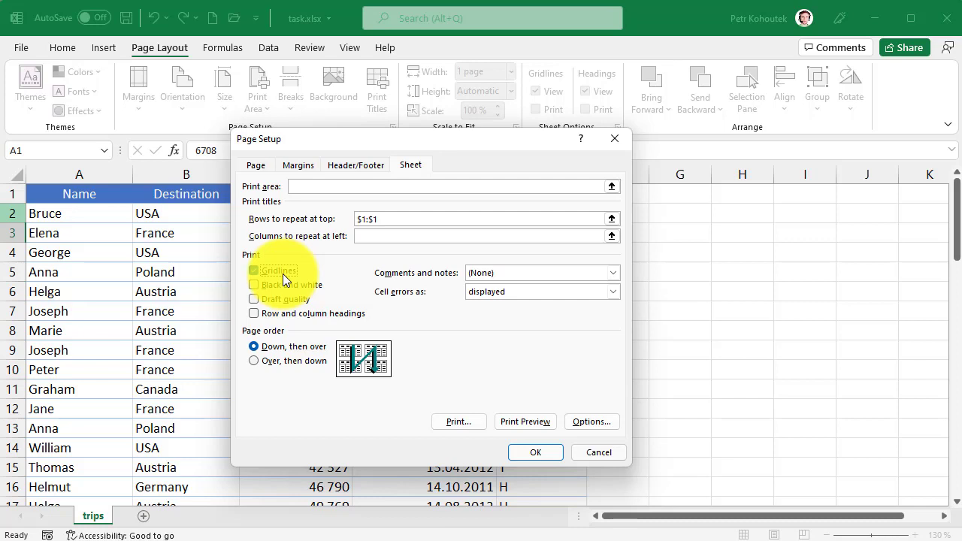
left_click(282, 274)
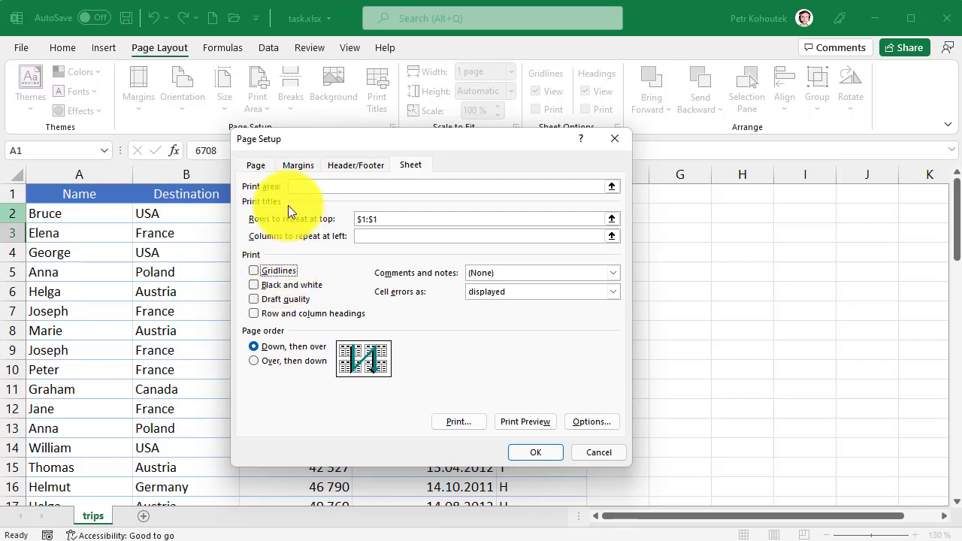
left_click(256, 167)
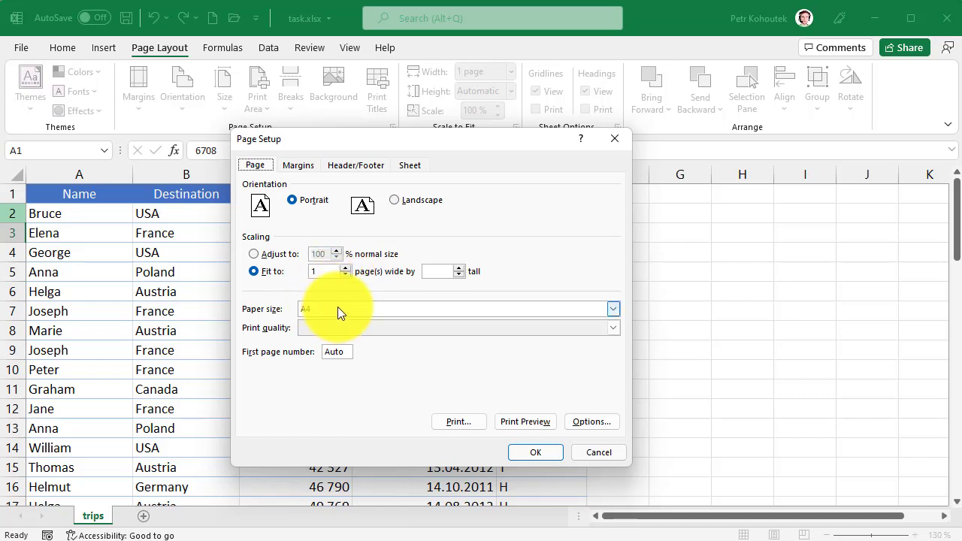
left_click(296, 166)
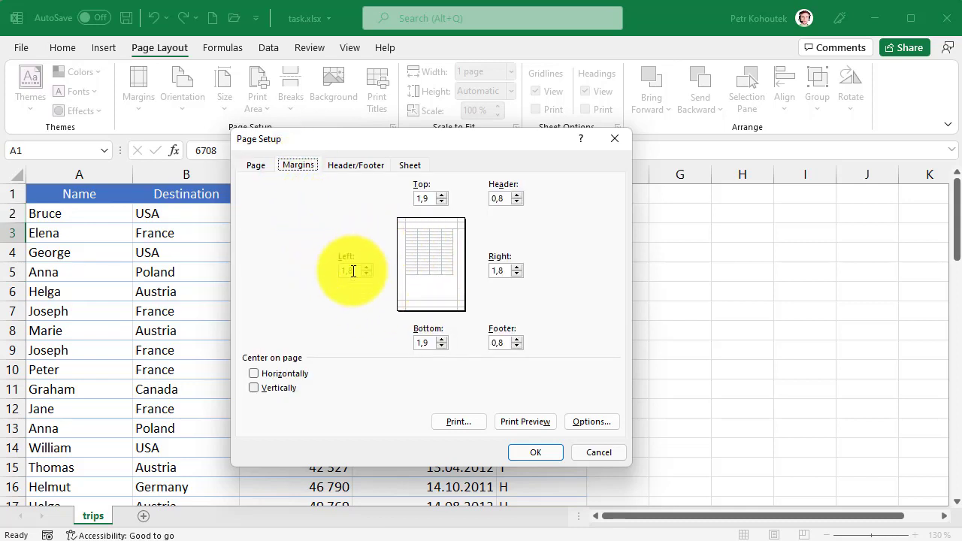
left_click(270, 373)
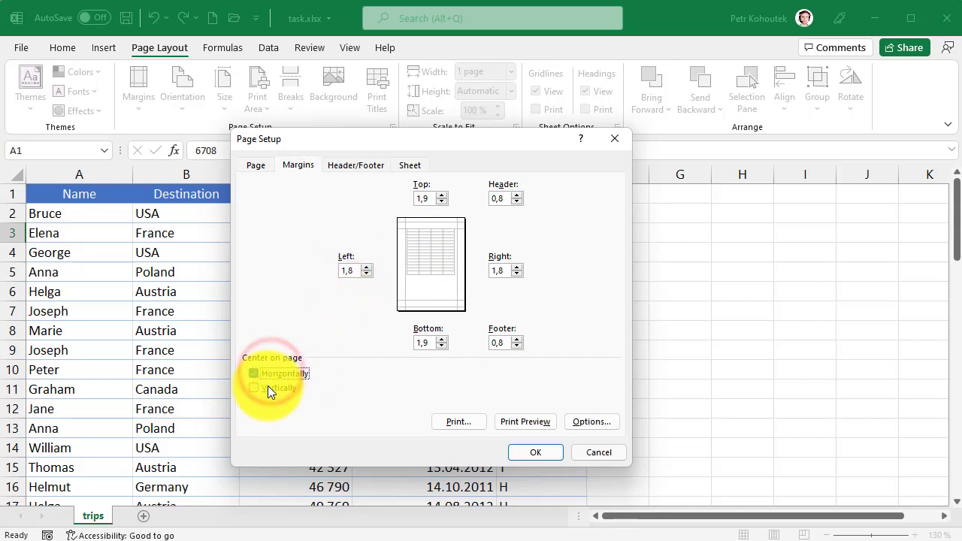
left_click(267, 387)
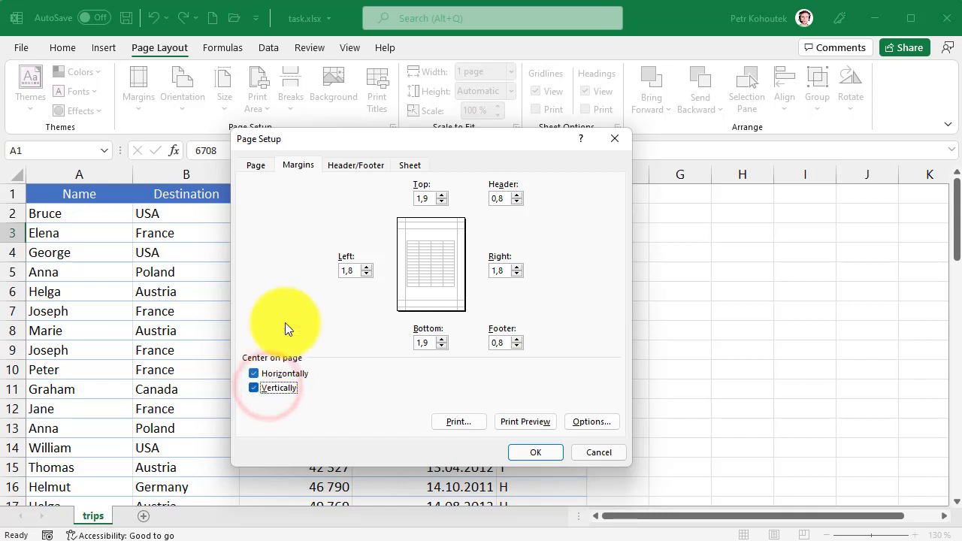
Step: Review the preset page headers without choosing one and close the page setup
left_click(346, 162)
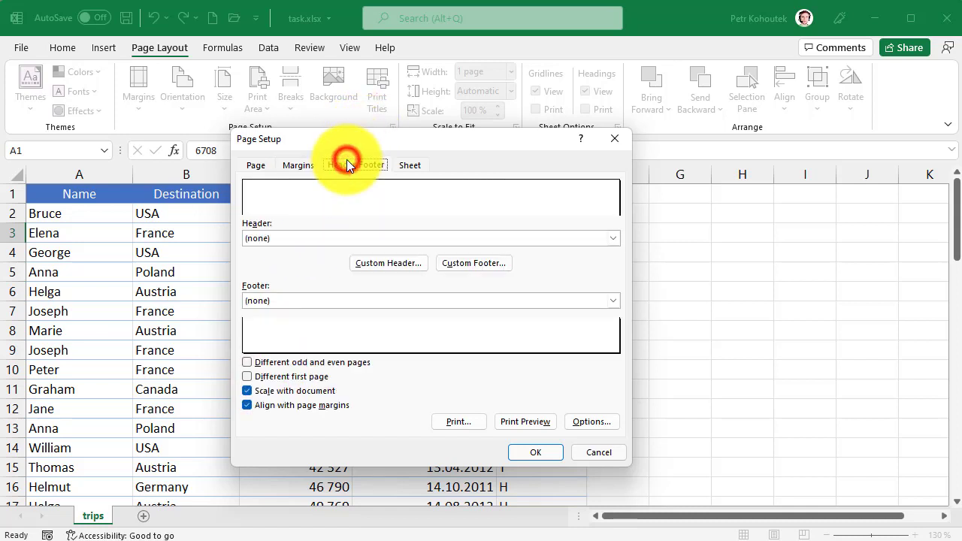
left_click(614, 239)
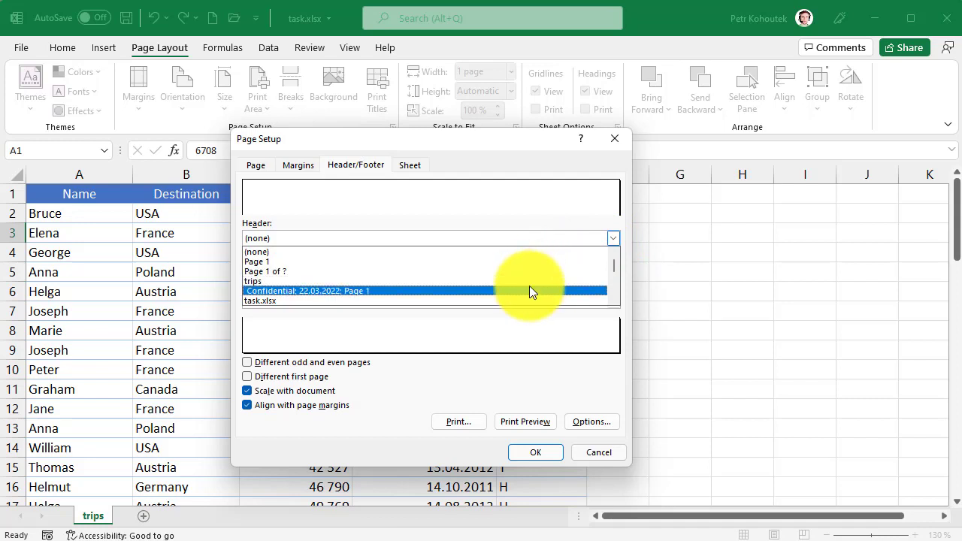
left_click(495, 381)
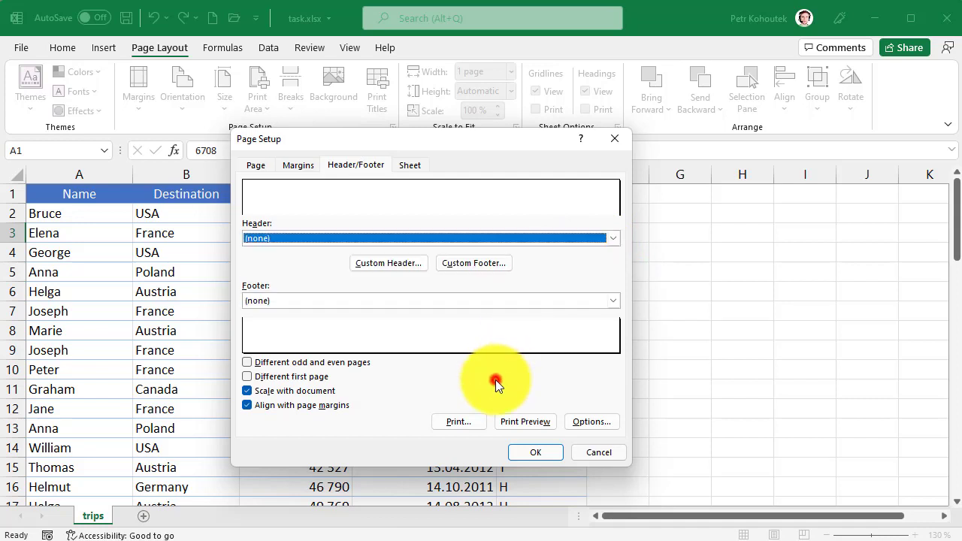
left_click(515, 418)
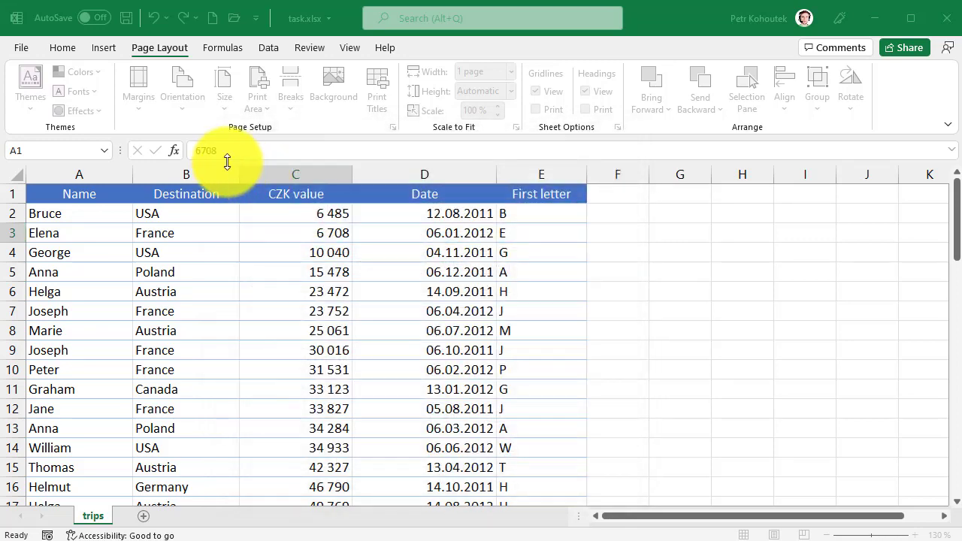
Step: Open the print preview of the workbook and look through both pages
left_click(21, 45)
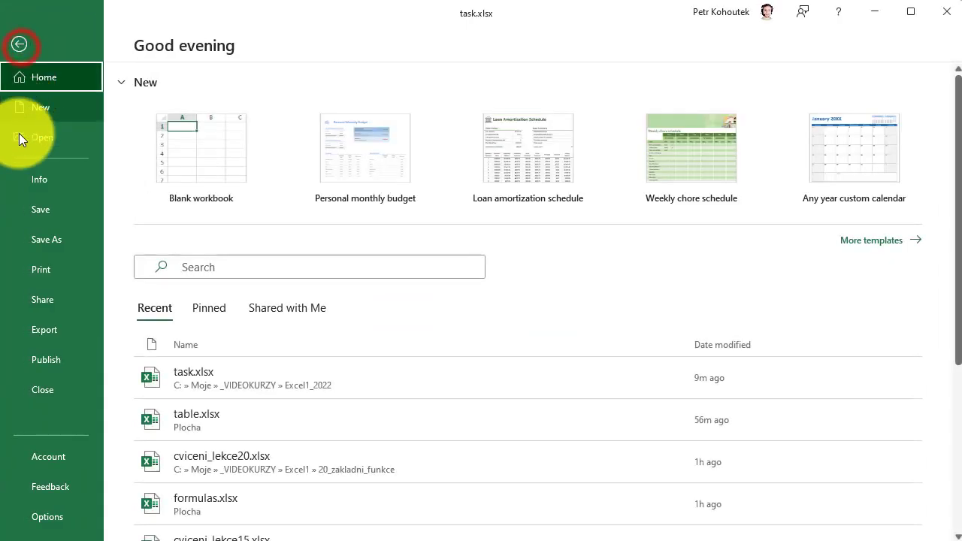
left_click(37, 264)
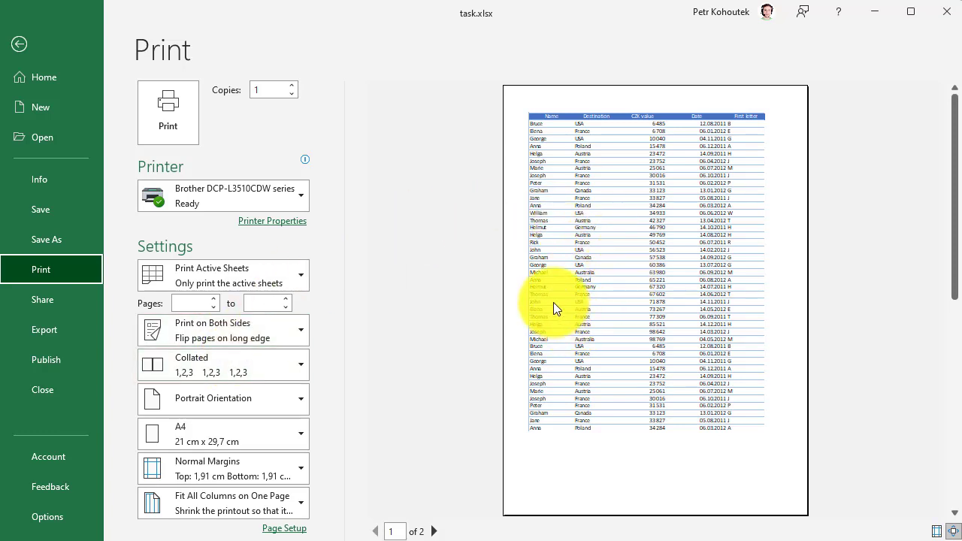
left_click(434, 532)
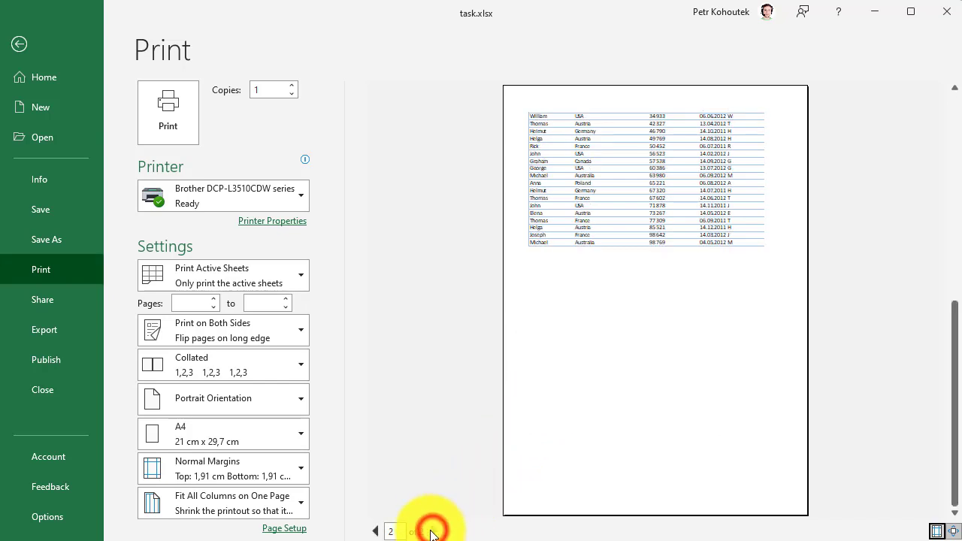
left_click(375, 532)
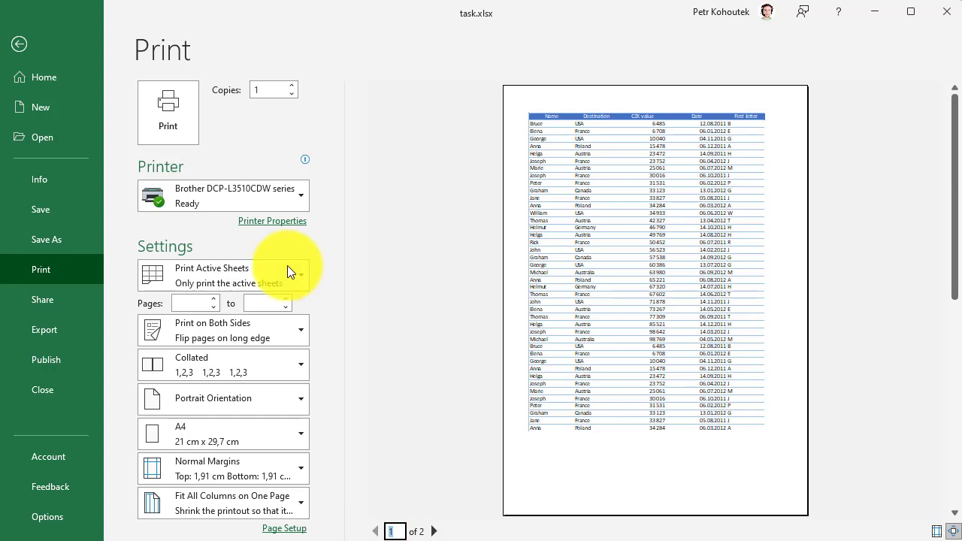
Step: Check the printer selection, the options for what to print, and the number of copies without changing them
left_click(286, 193)
left_click(230, 272)
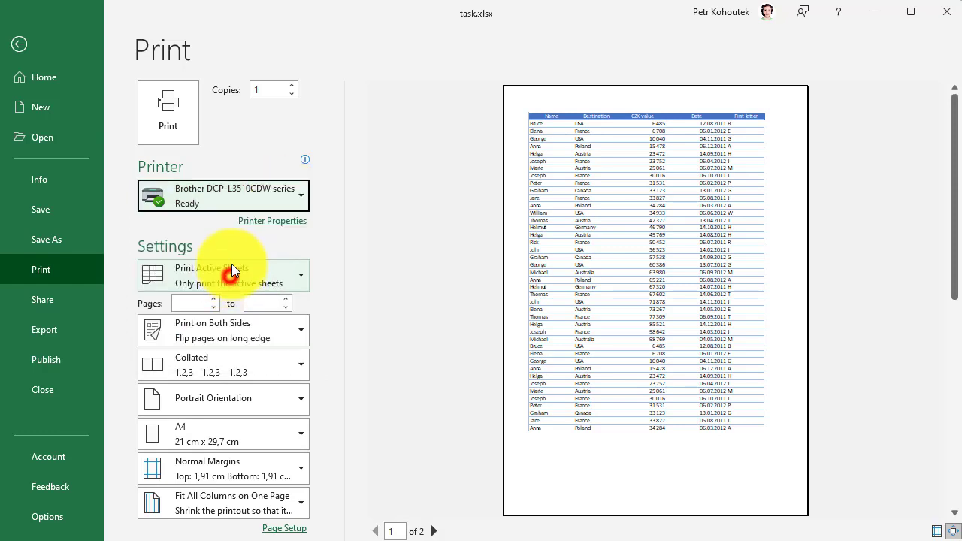
left_click(228, 267)
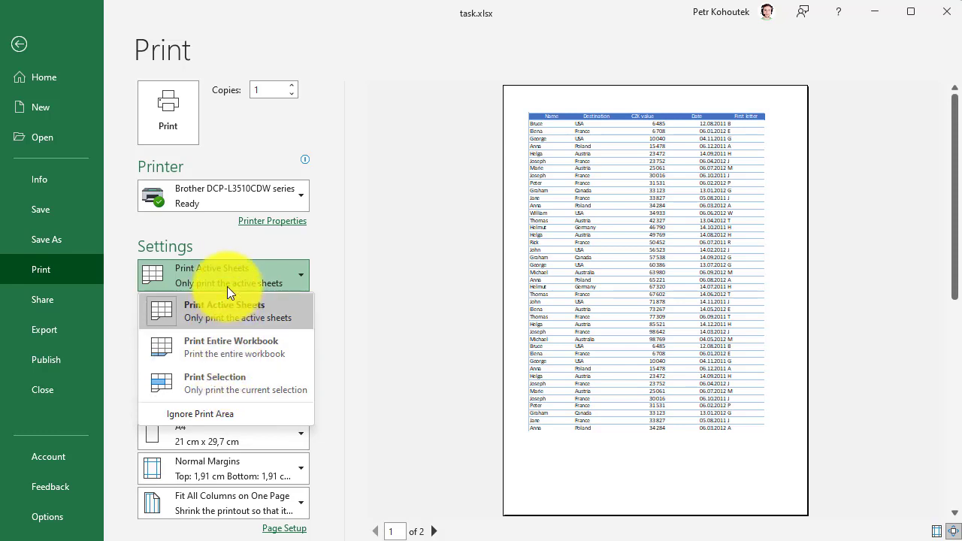
left_click(223, 239)
left_click(270, 88)
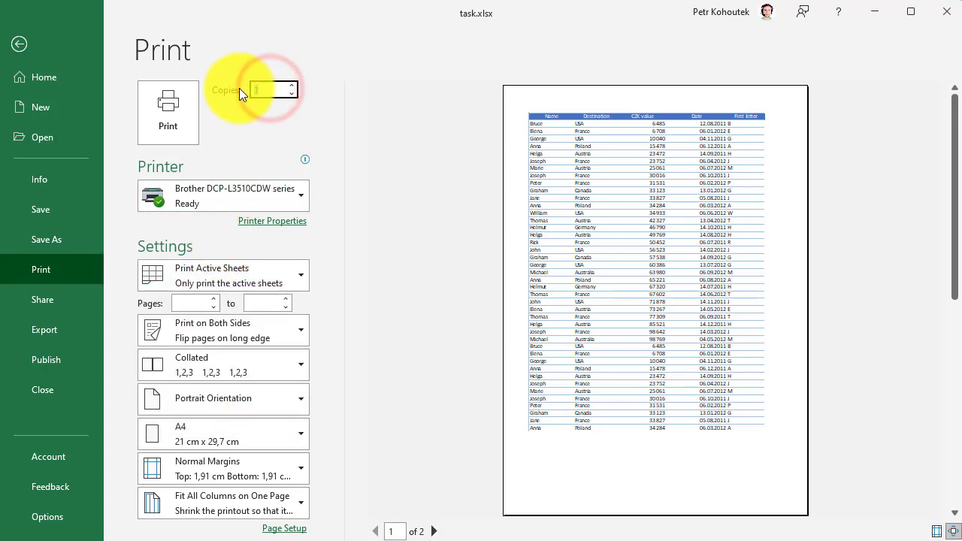